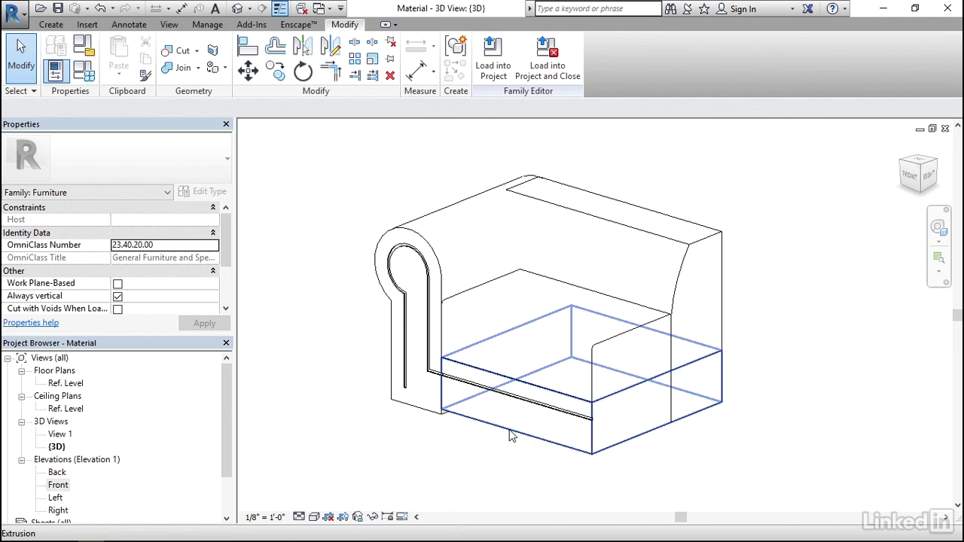
Step: Select the sofa's seat extrusion and start editing its Material value, currently <By Category>
left_click(510, 436)
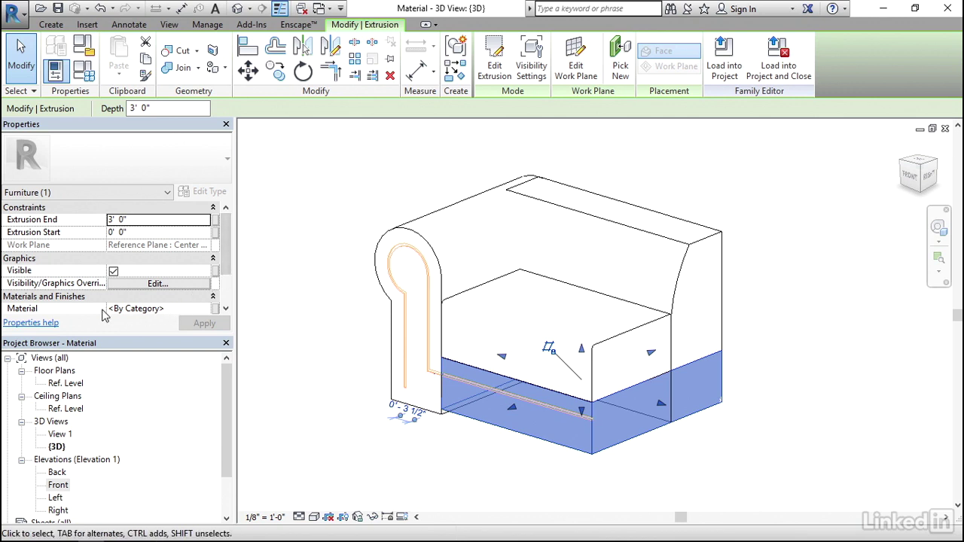
scroll(218, 271, "down", 2)
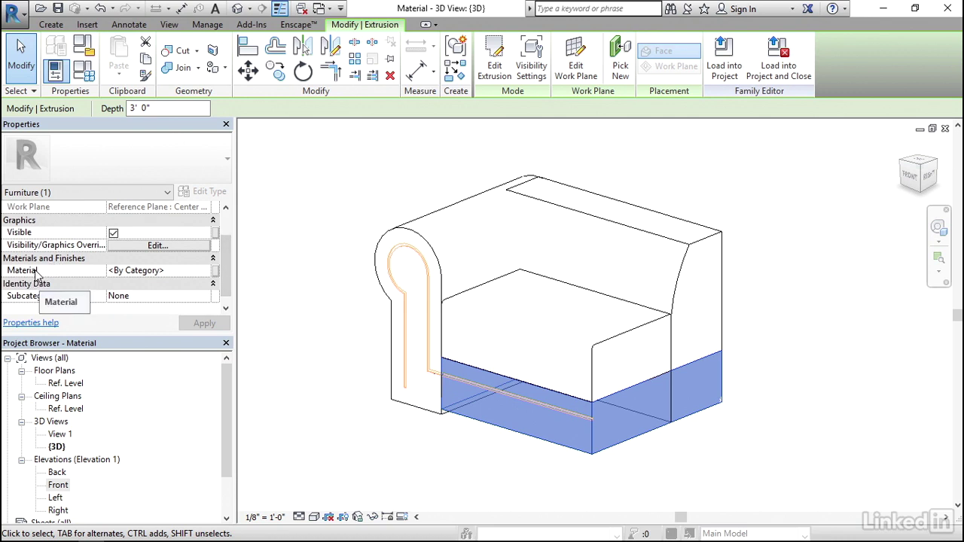
left_click(175, 270)
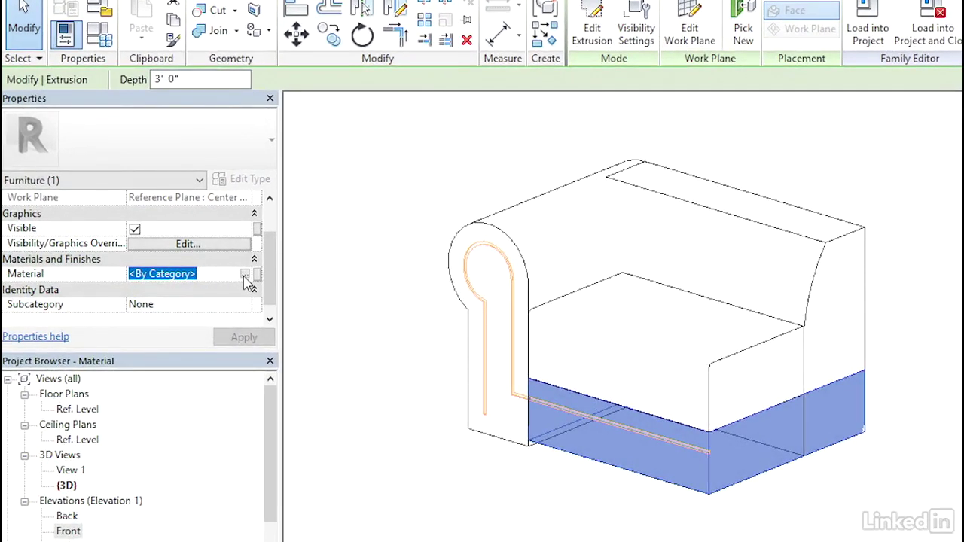
Step: In the Material Browser, create a new material and rename it 'Leather'
left_click(245, 274)
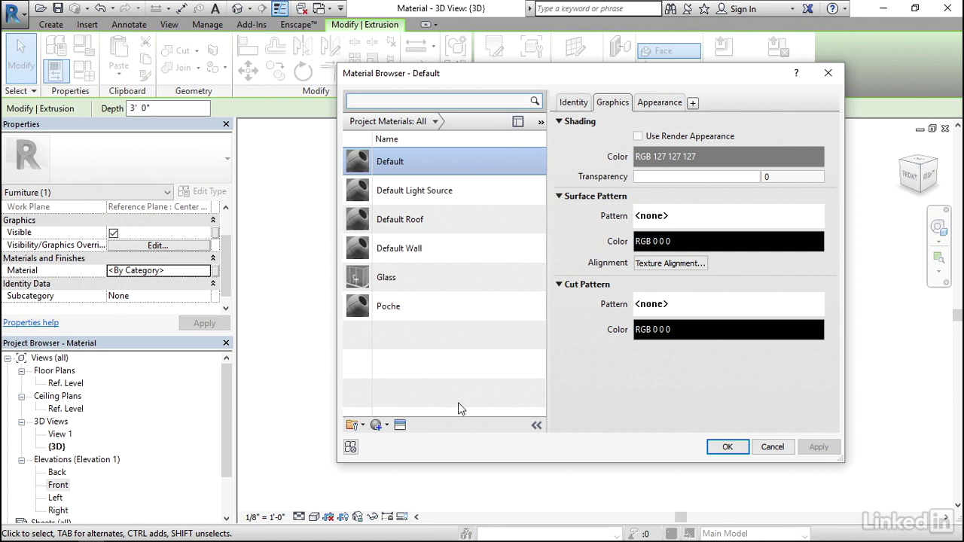
left_click(380, 429)
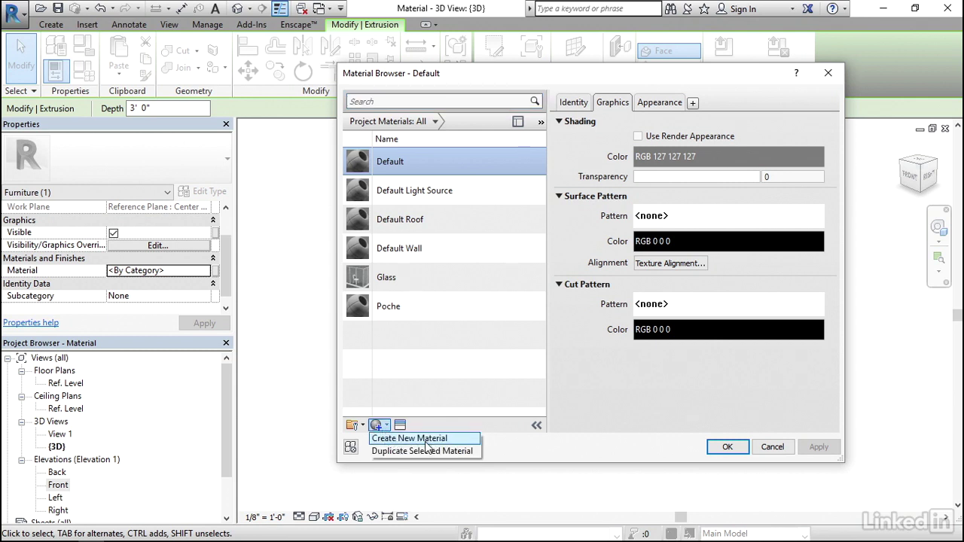
left_click(412, 440)
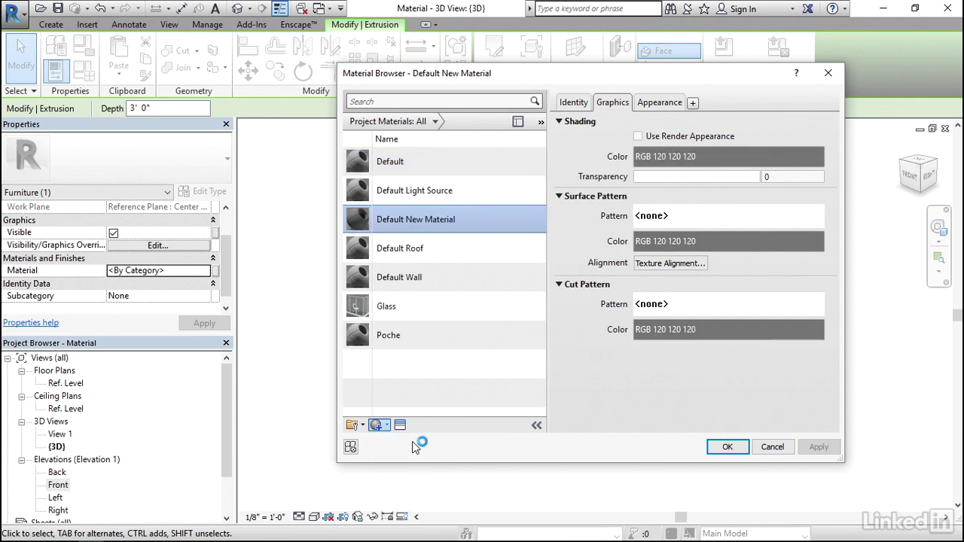
right_click(434, 227)
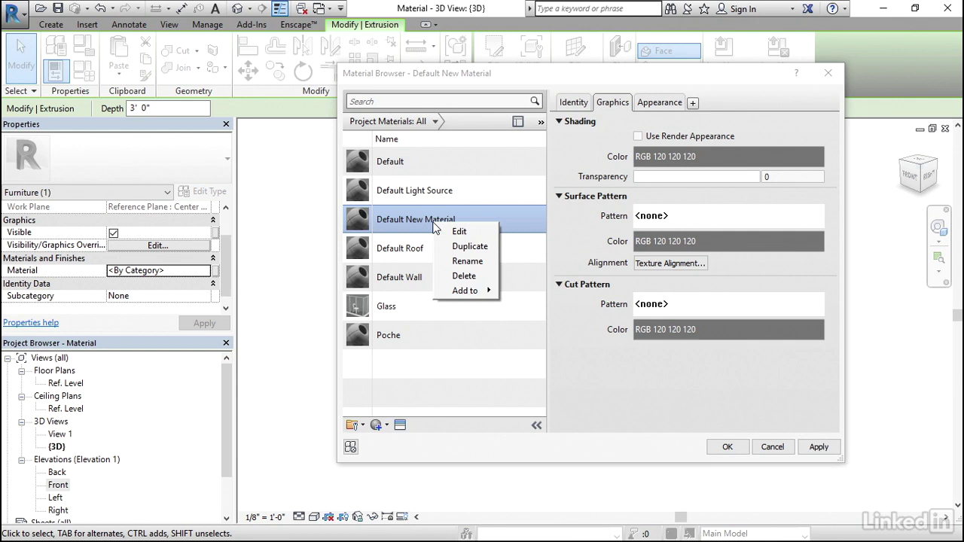
left_click(470, 260)
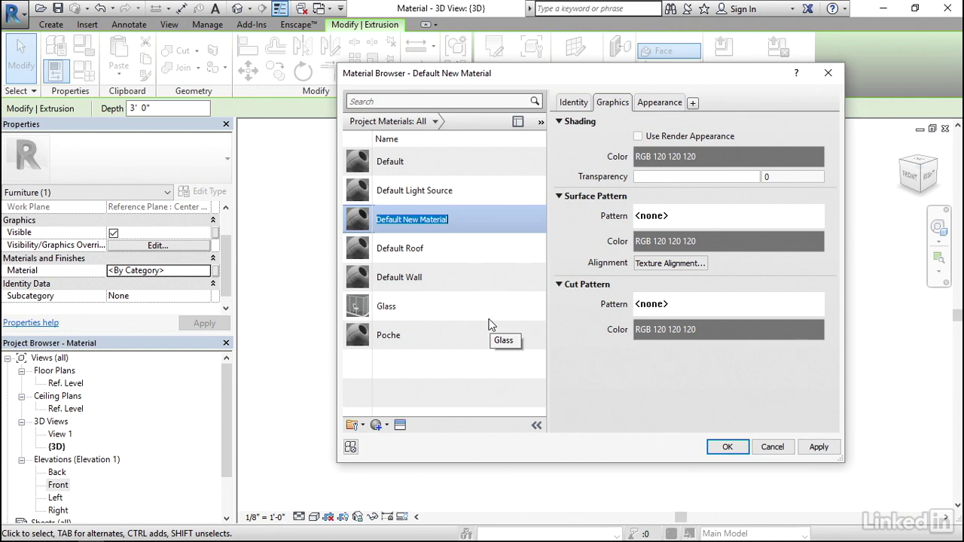
type("Leather")
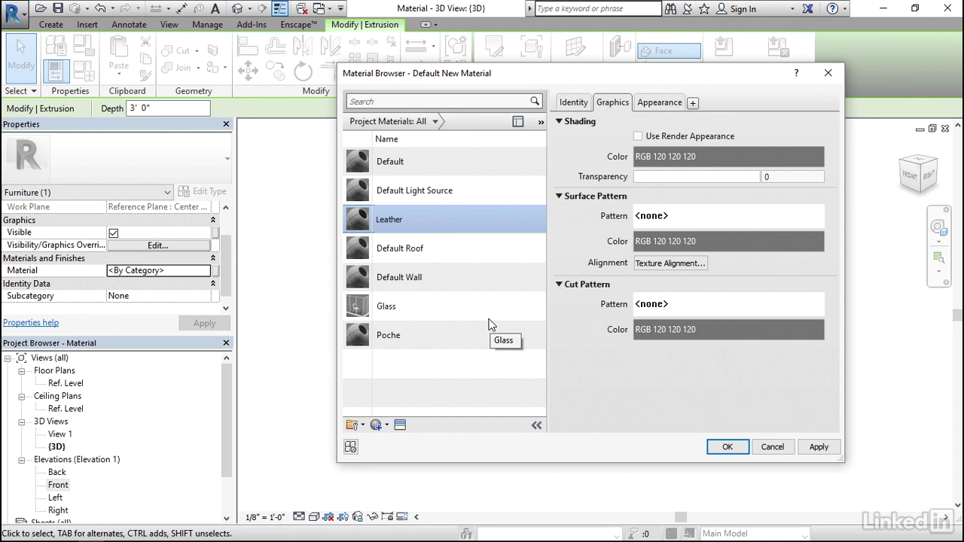
key("Return")
Step: Search the Asset Browser for 'leather' and give Leather the Dark Brown Fabric appearance
left_click(400, 426)
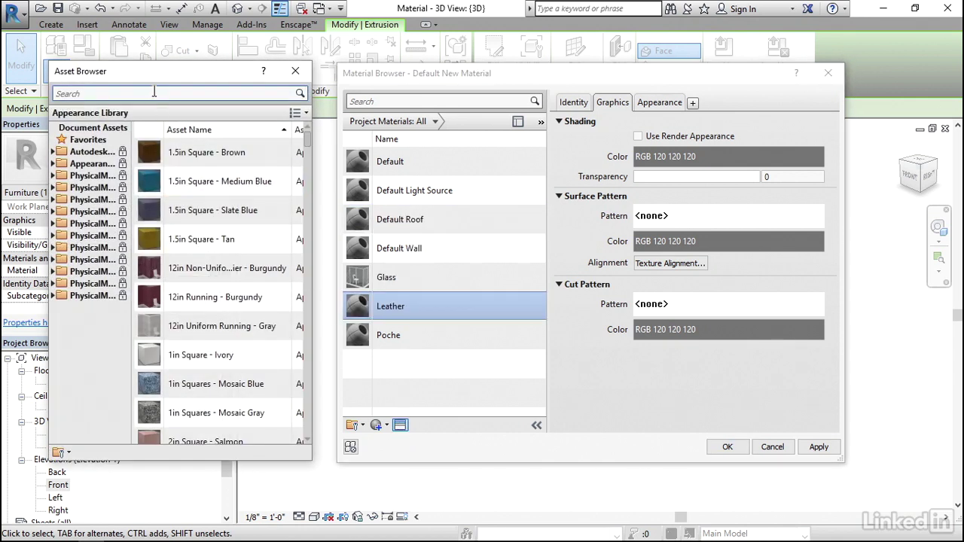
left_click(155, 92)
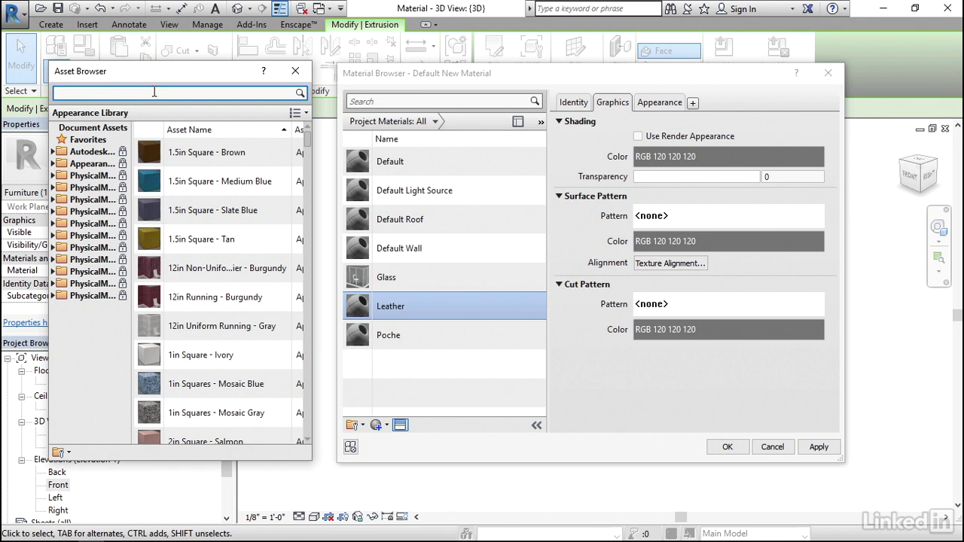
type("leather")
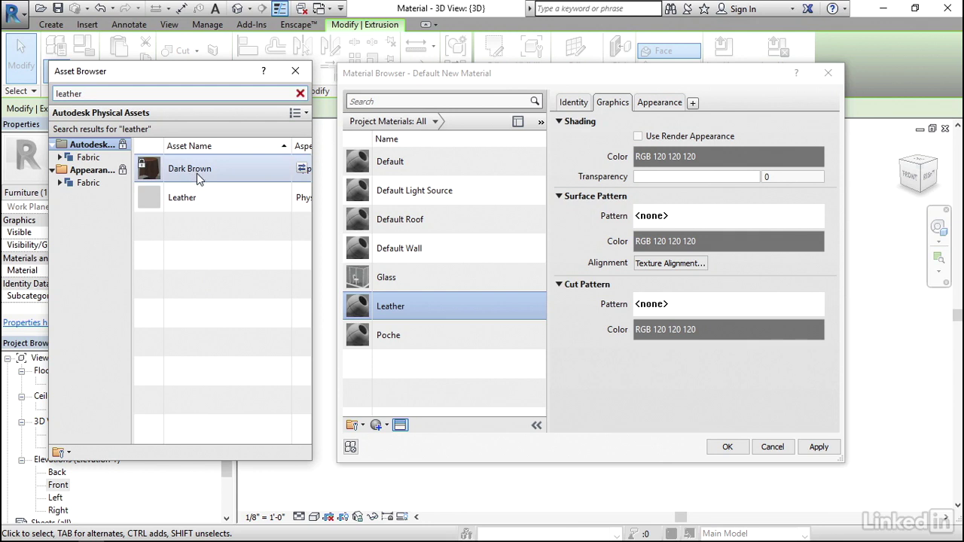
left_click(86, 183)
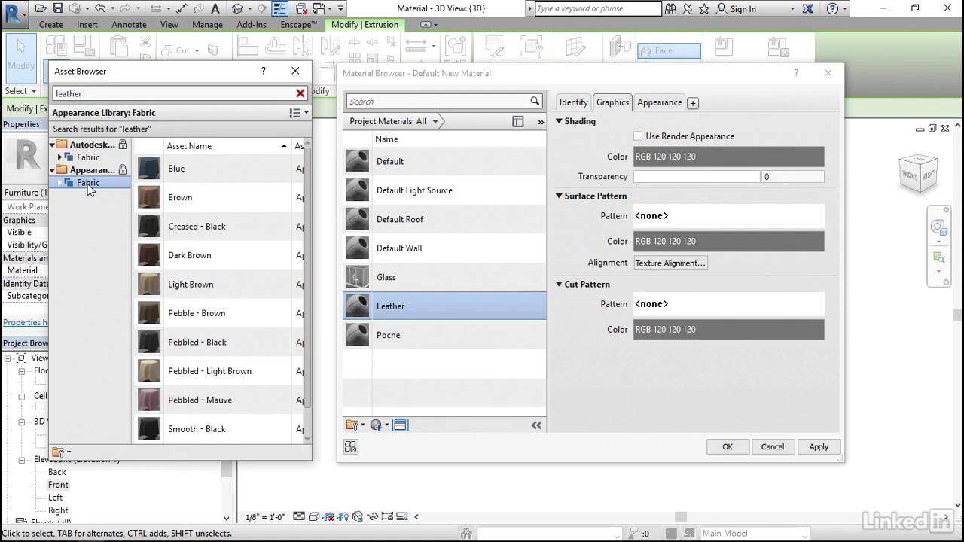
left_click_drag(308, 185, 310, 223)
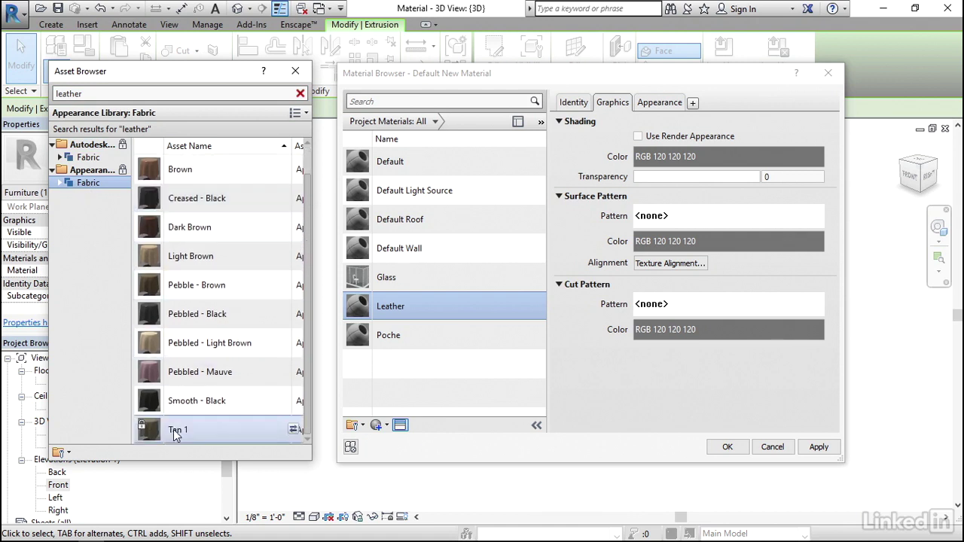
left_click_drag(309, 198, 307, 177)
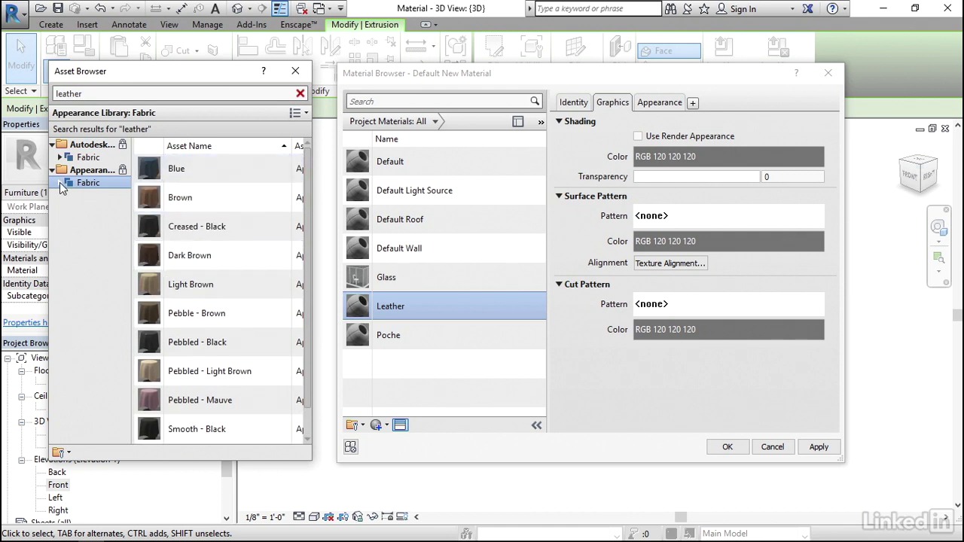
left_click(86, 158)
mouse_move(172, 178)
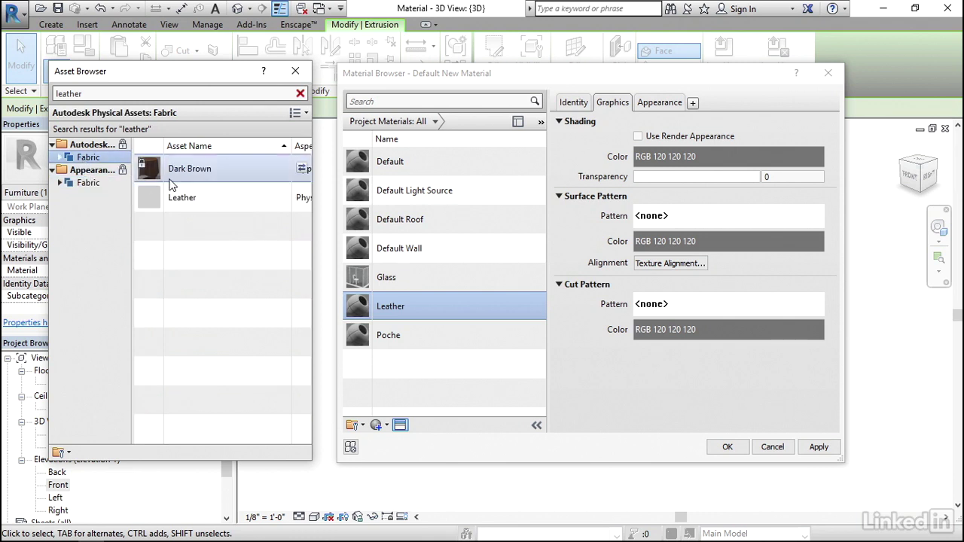
left_click(302, 171)
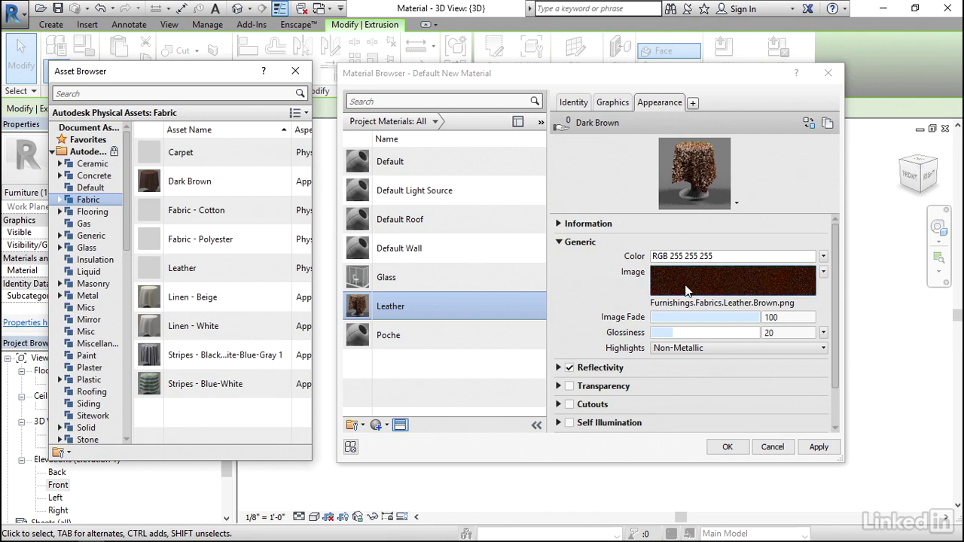
mouse_move(686, 290)
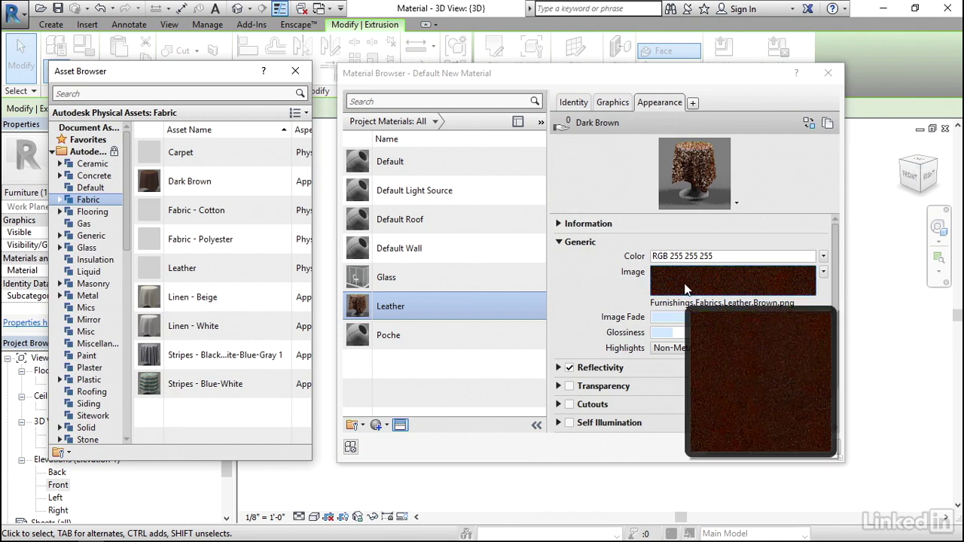
Step: Turn on Use Render Appearance for Leather's shading and apply Leather to the base extrusion
left_click(613, 102)
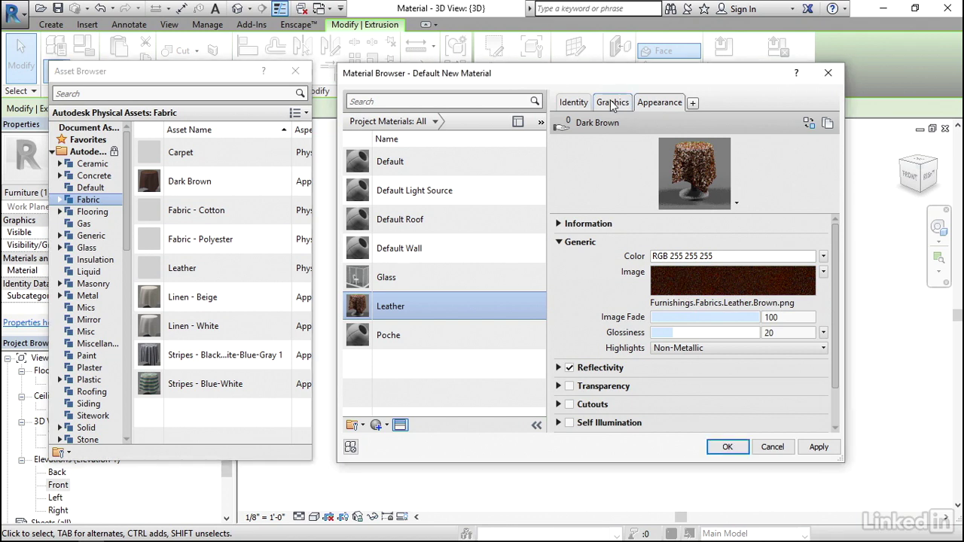
left_click(638, 136)
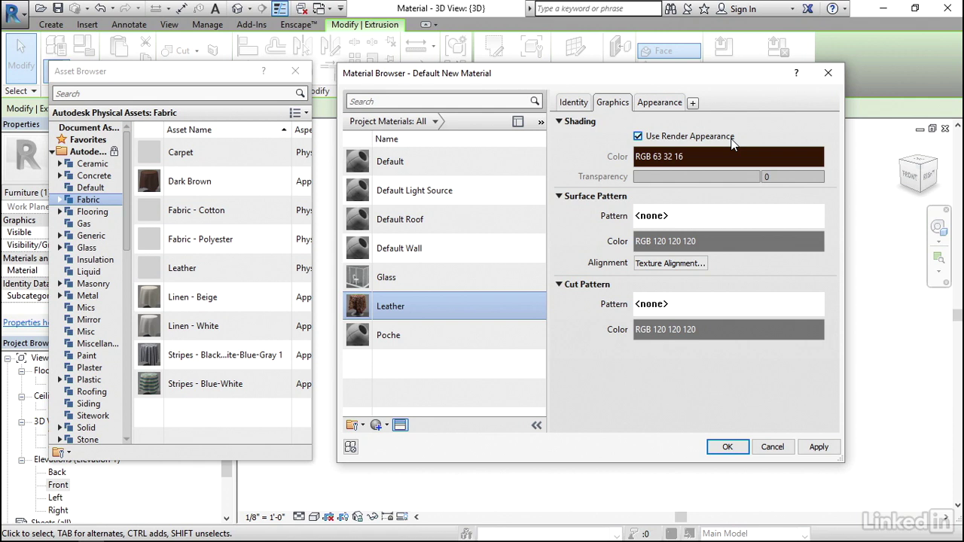
left_click(730, 449)
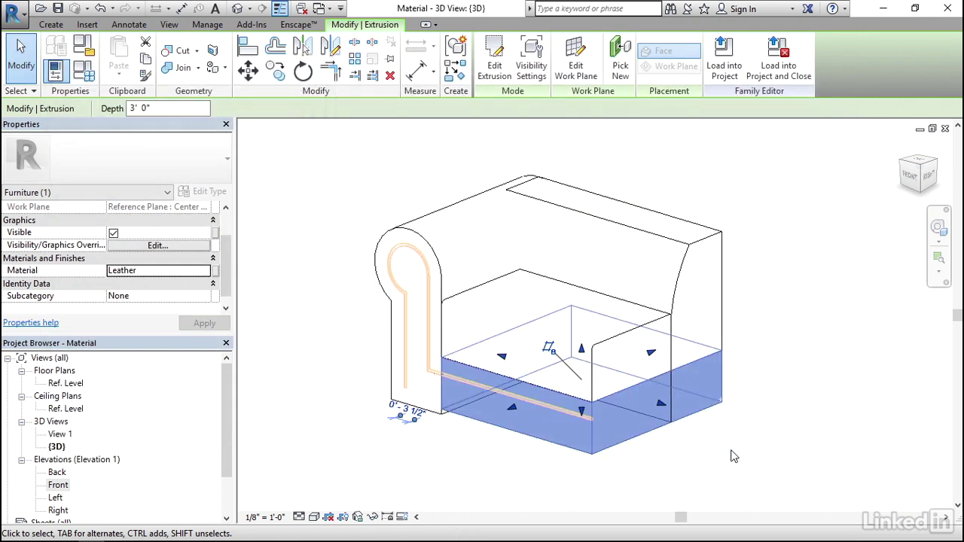
left_click(493, 468)
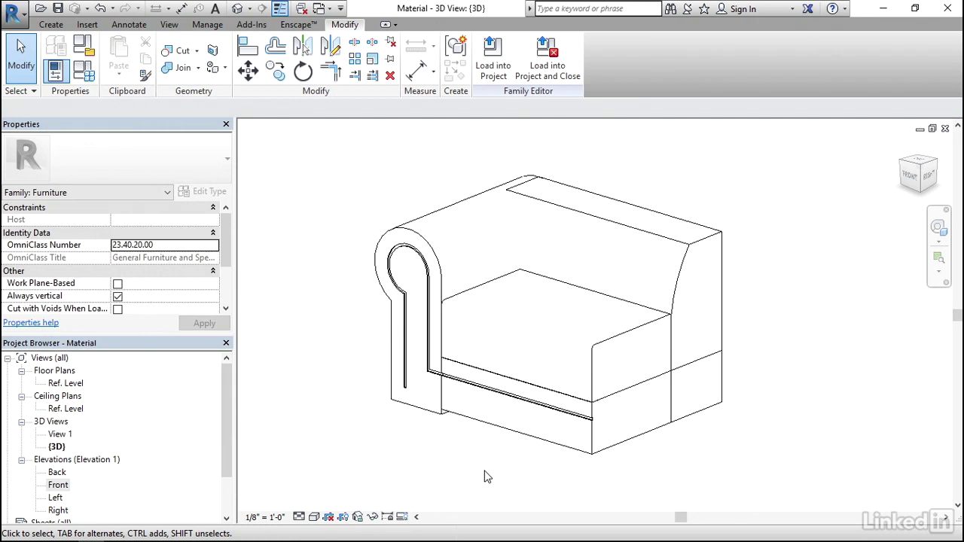
Step: Switch the 3D view to Shaded, then to the Realistic visual style
left_click(314, 518)
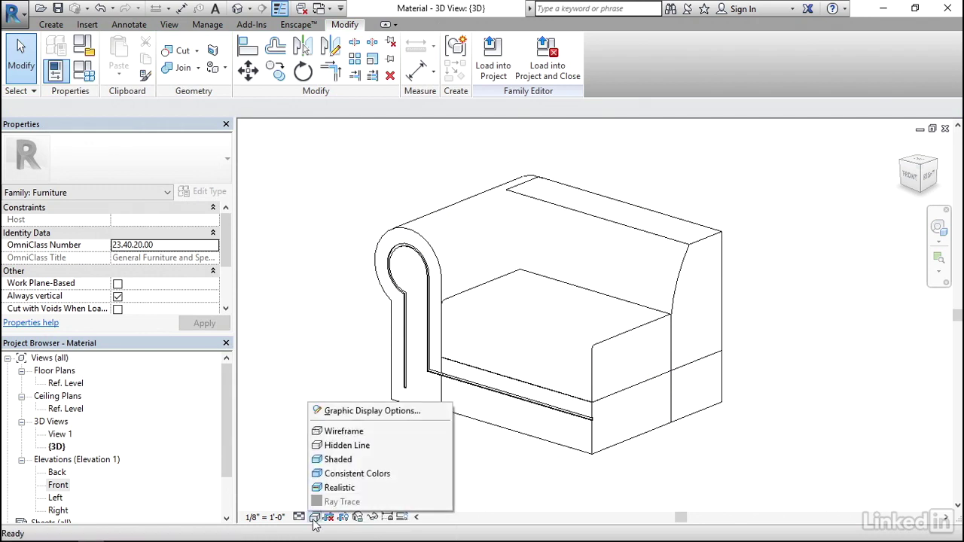
left_click(342, 459)
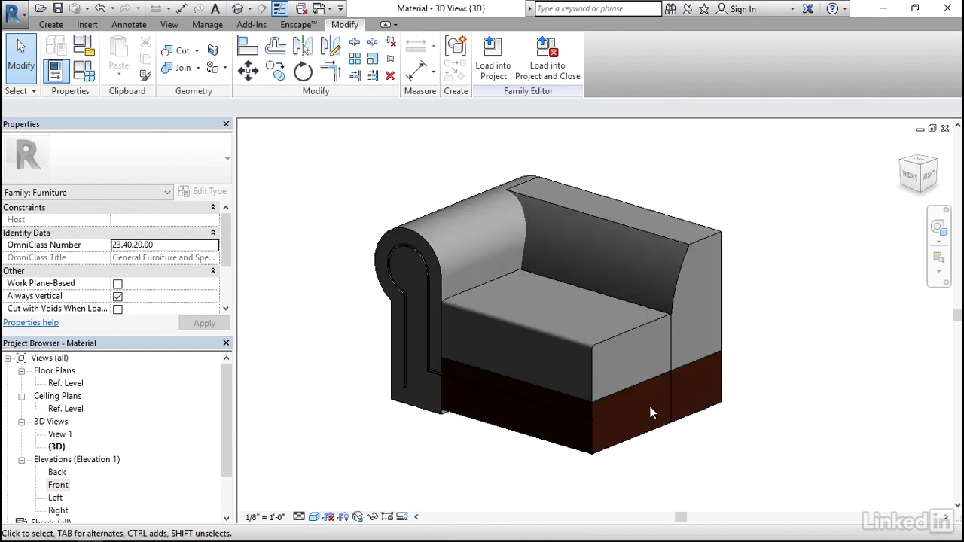
left_click(314, 517)
left_click(340, 489)
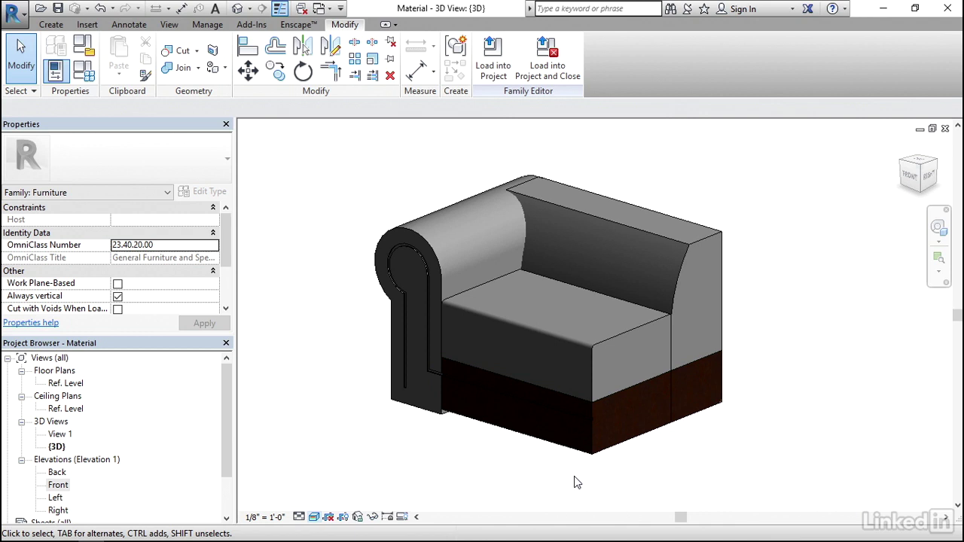
Step: Select the seat, back and arm extrusions together and assign them the Leather material
left_click(610, 340)
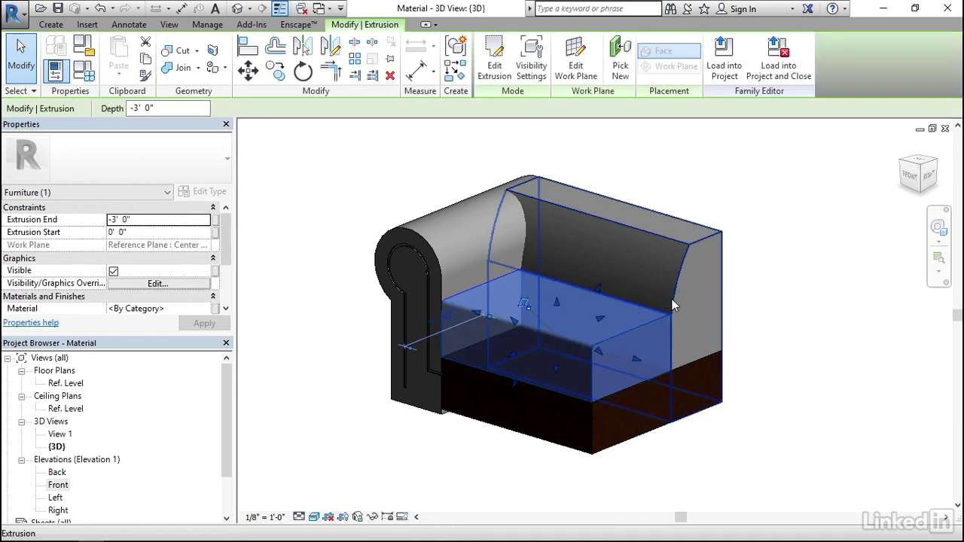
key("ctrl")
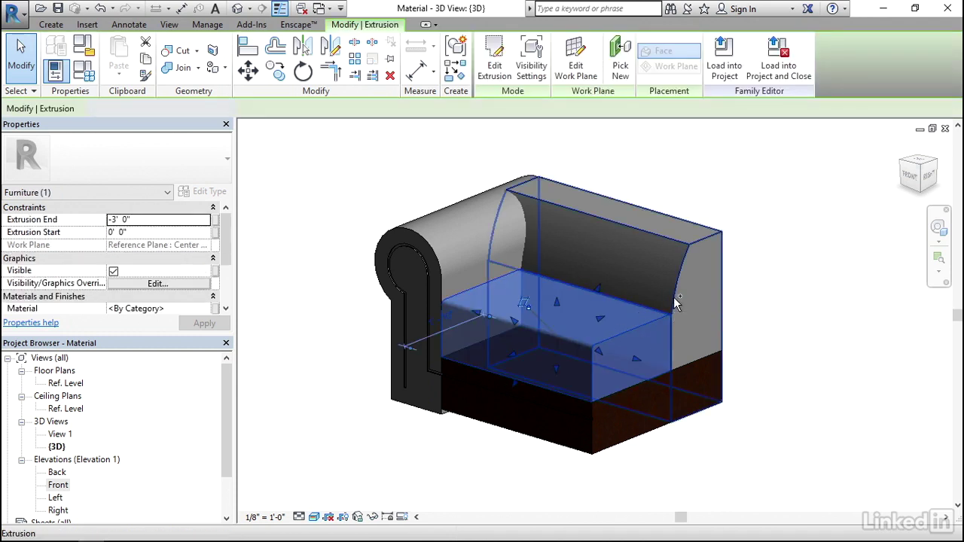
left_click(673, 297, "ctrl")
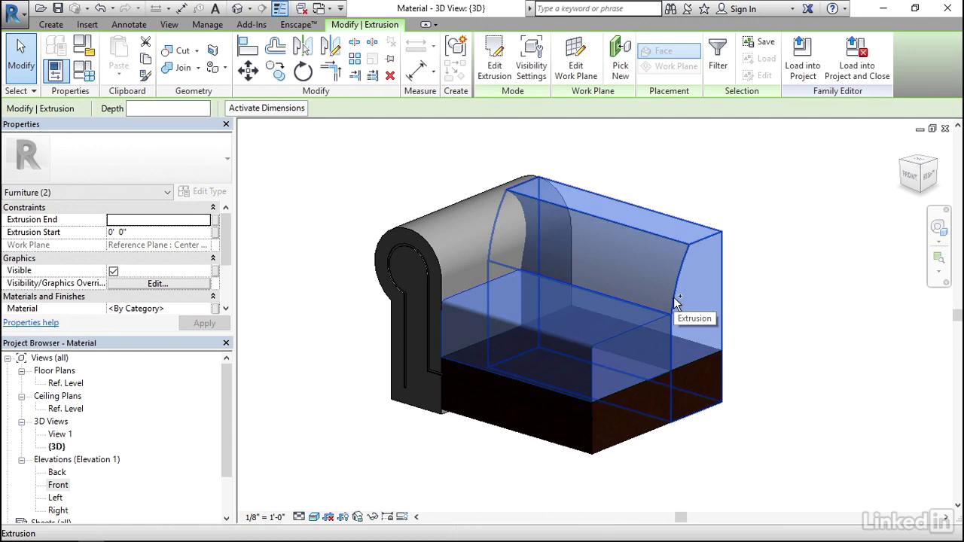
left_click(432, 242, "ctrl")
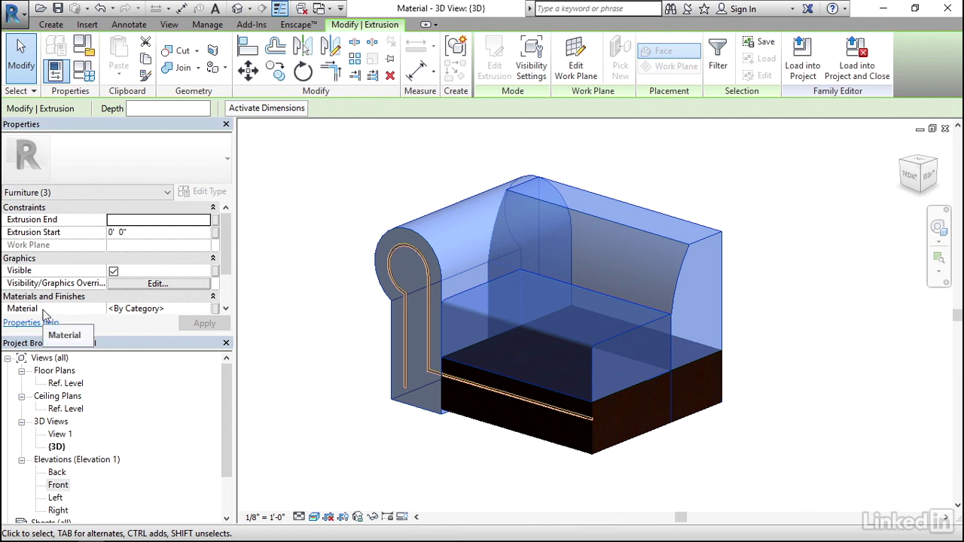
left_click(184, 309)
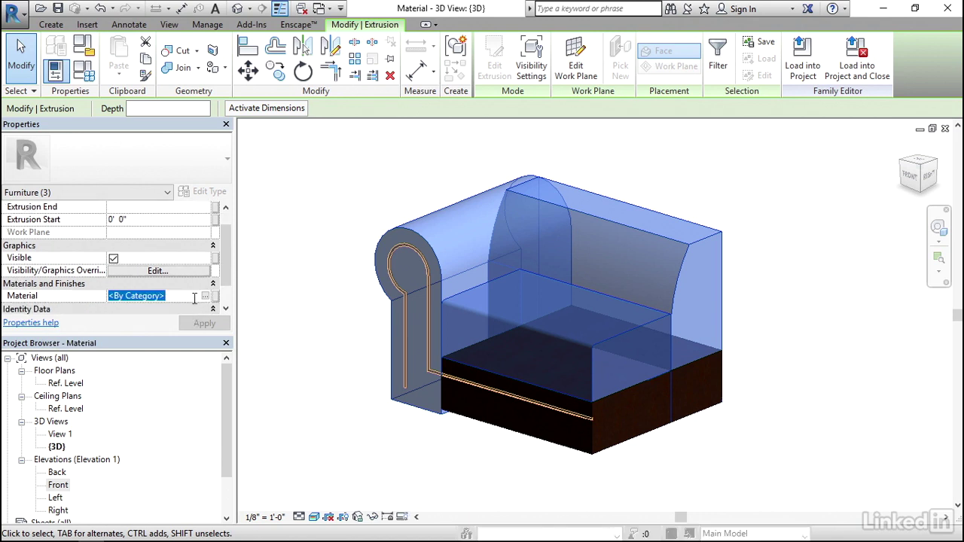
left_click(206, 298)
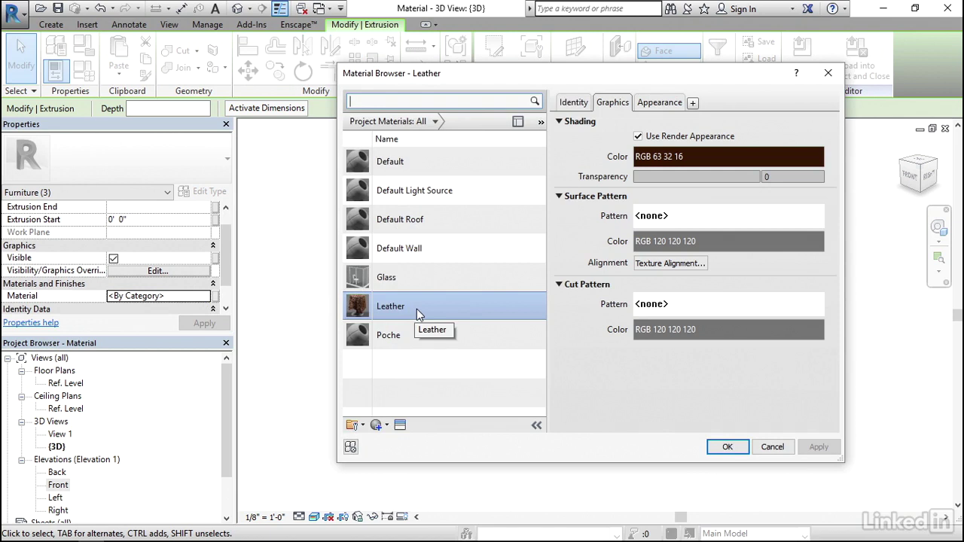
left_click(728, 448)
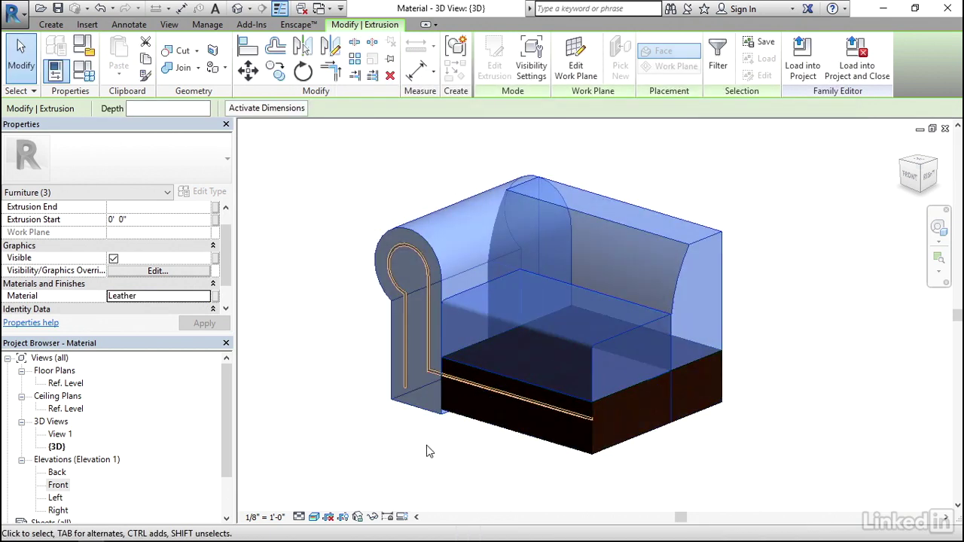
left_click(406, 454)
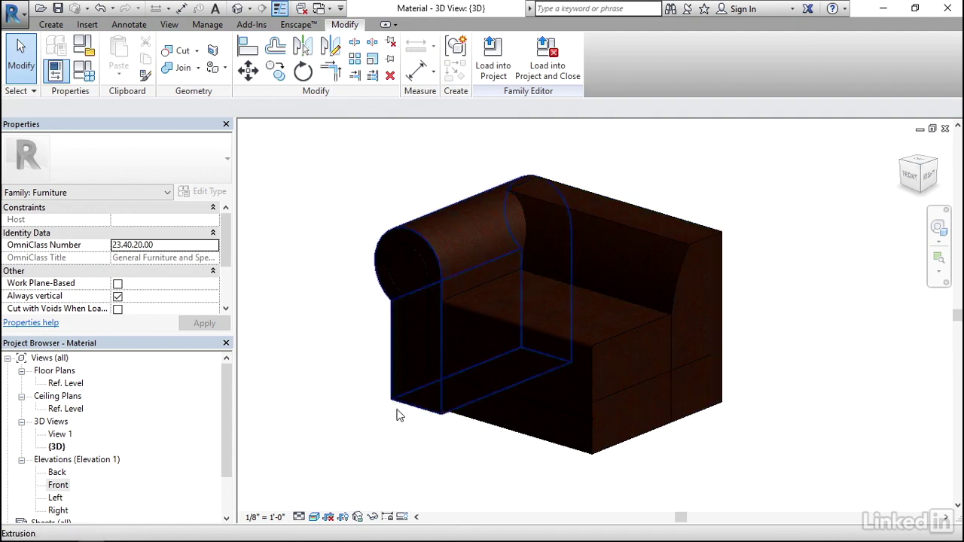
Step: Set the Shaded visual style and view the sofa from the FRONT face of the ViewCube
left_click(315, 518)
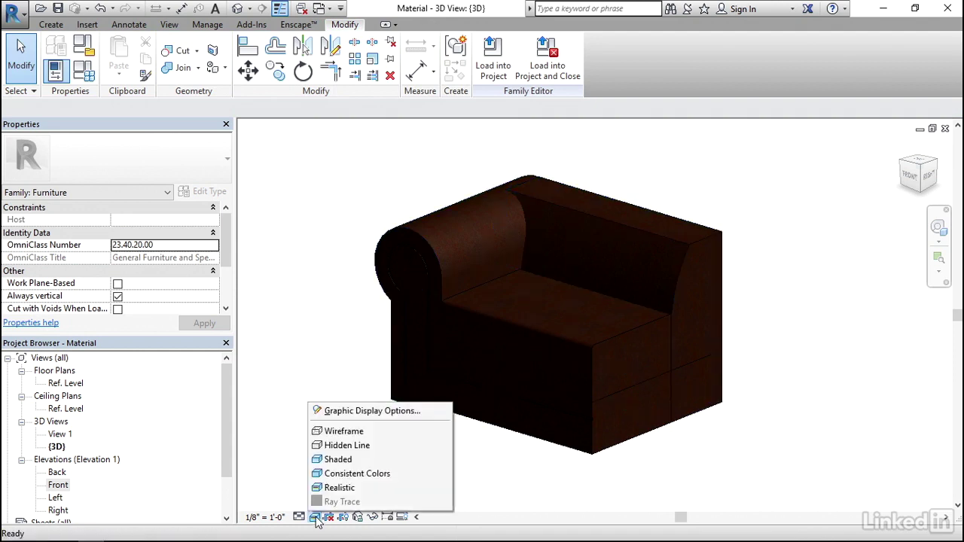
left_click(348, 460)
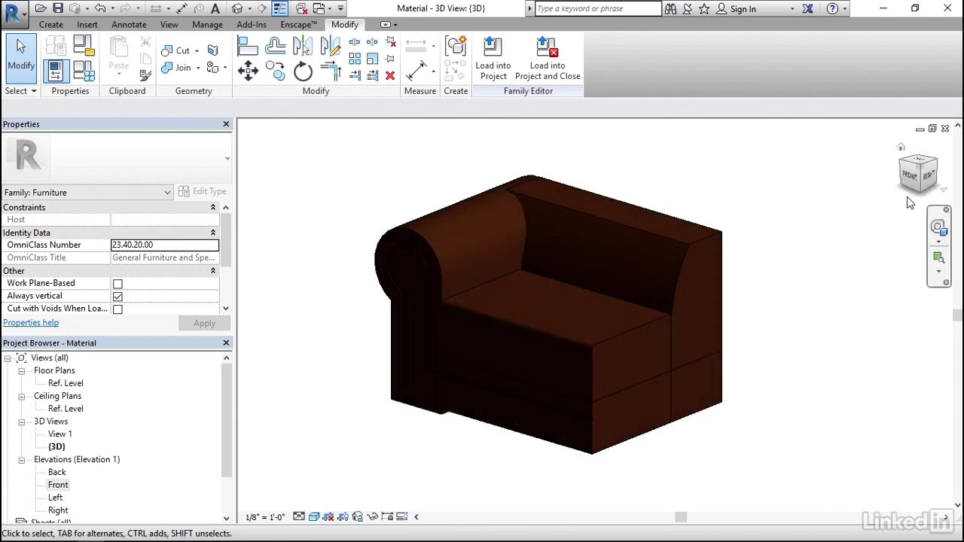
left_click(916, 179)
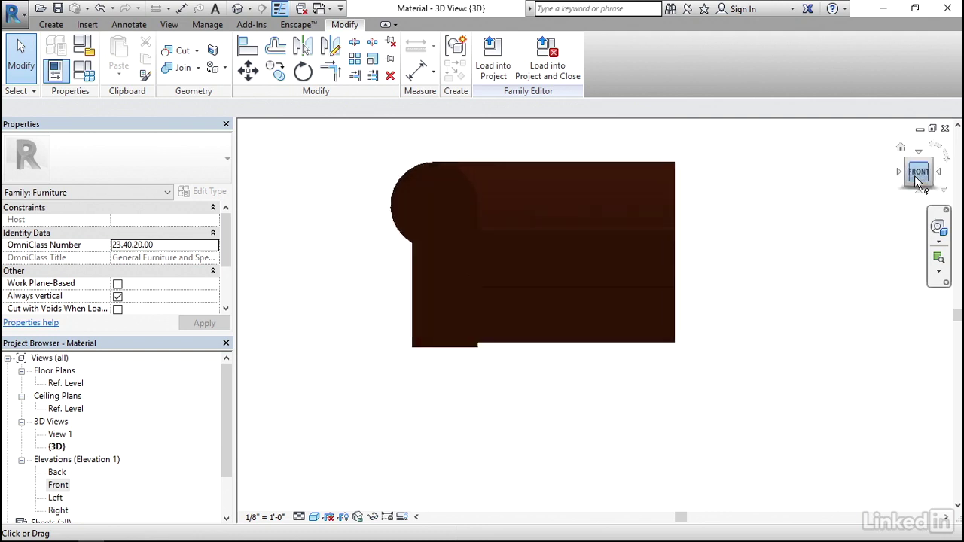